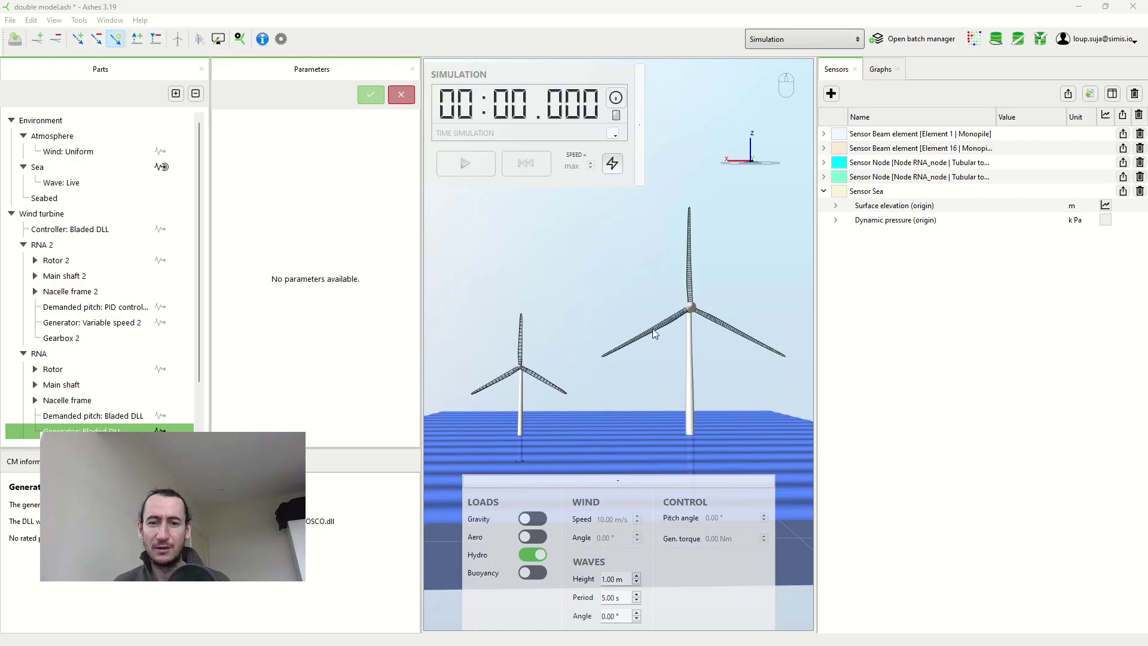
Step: Orbit around the two-turbine offshore scene and open the analysis mode list
{"action": "left_click_drag", "start_coordinate": [579, 378], "coordinate": [693, 448]}
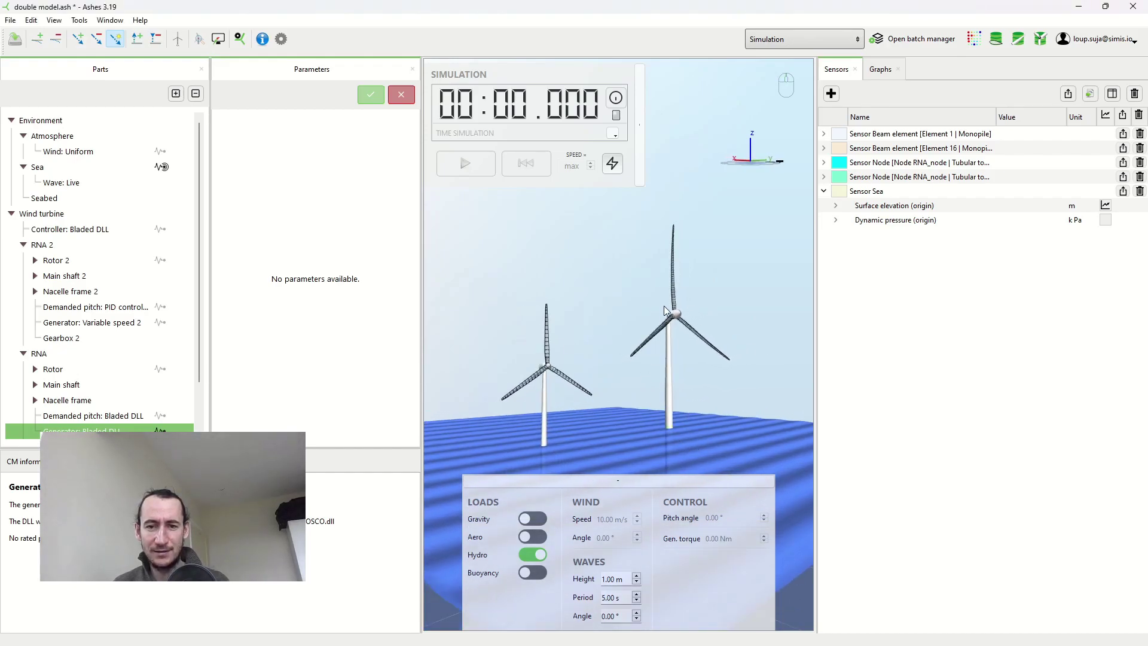
{"action": "left_click_drag", "start_coordinate": [713, 375], "coordinate": [730, 302]}
{"action": "left_click", "coordinate": [774, 42]}
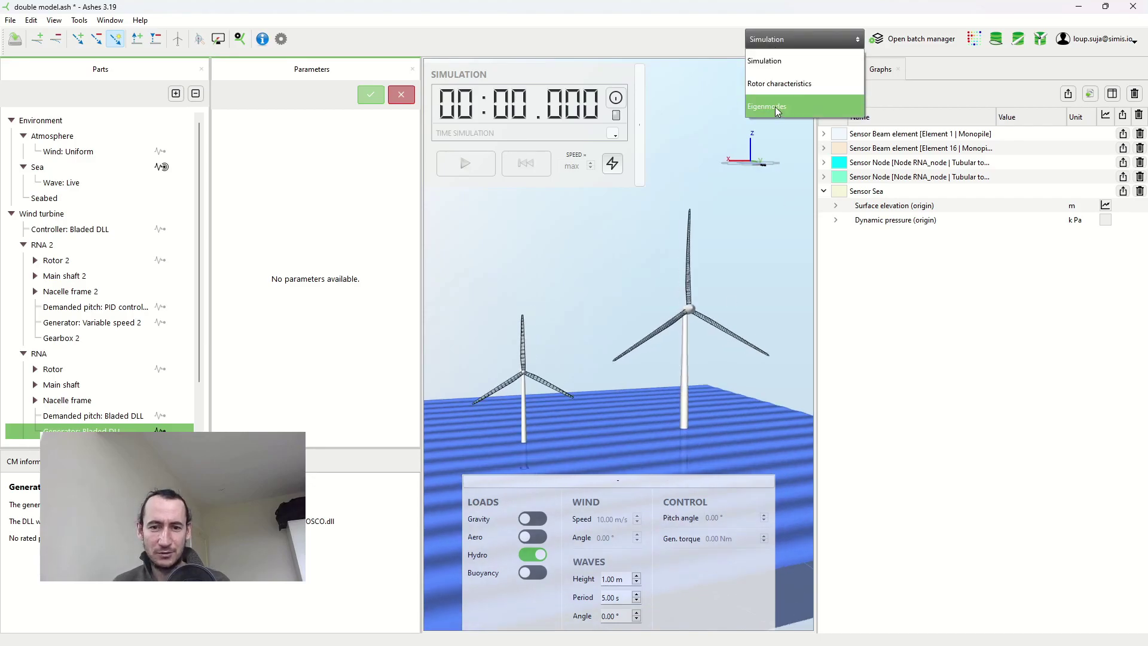
Step: Switch to Eigenmodes, solve for the 20 natural modes, and display the mode 2 shape
{"action": "left_click", "coordinate": [775, 106]}
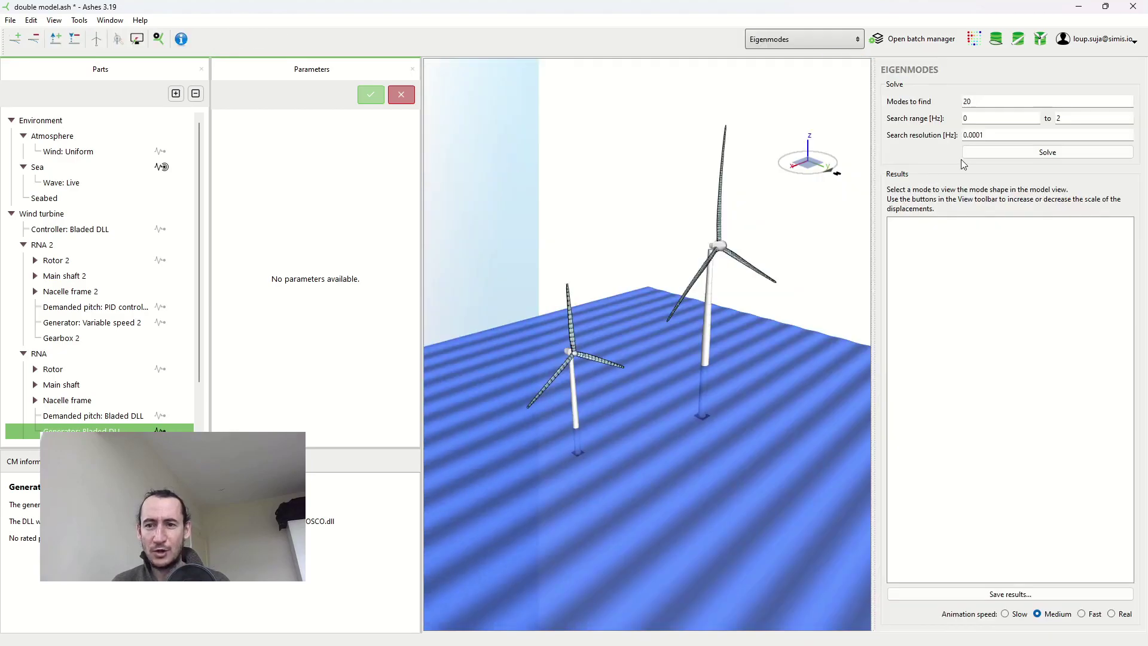
{"action": "left_click", "coordinate": [975, 154]}
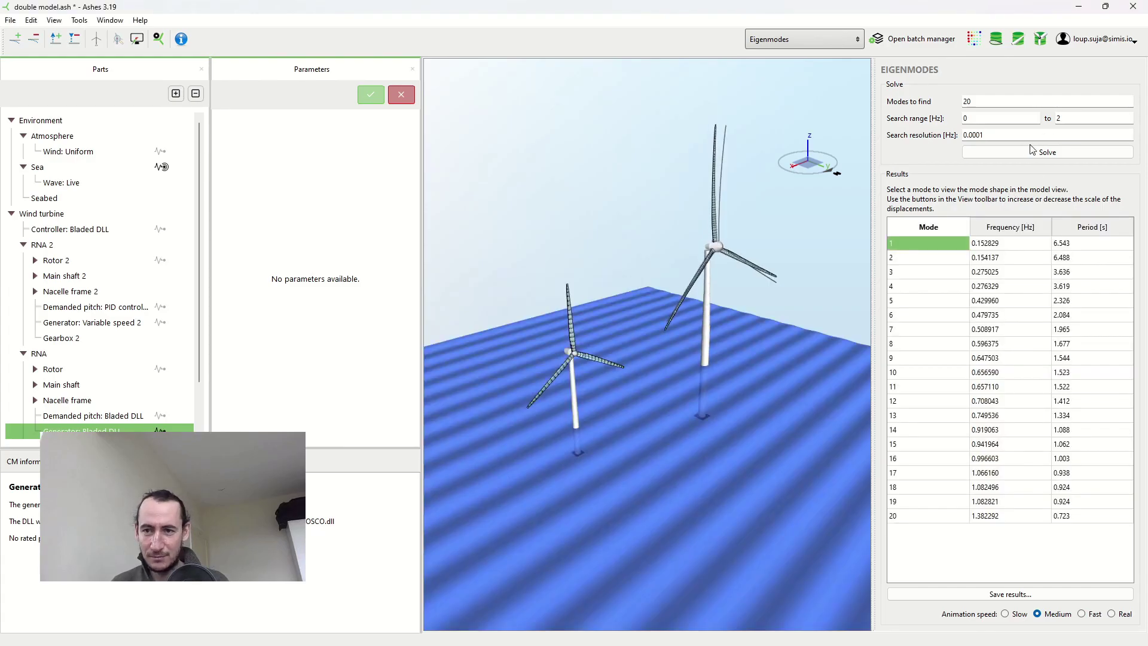
{"action": "left_click_drag", "start_coordinate": [787, 311], "coordinate": [724, 313]}
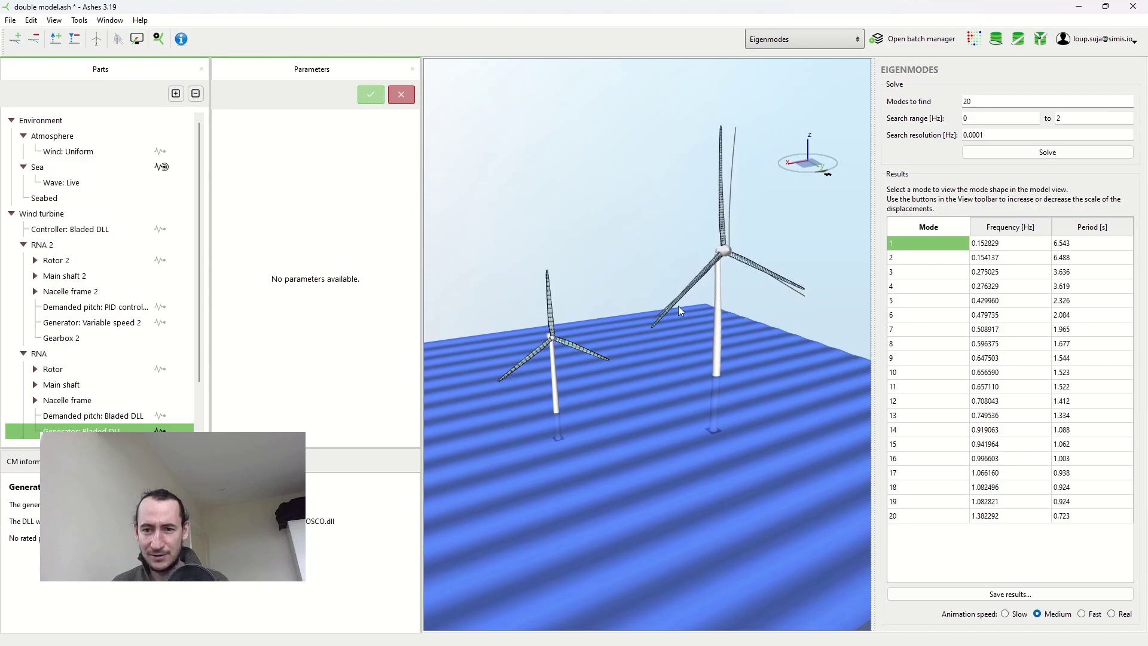
{"action": "left_click", "coordinate": [915, 257]}
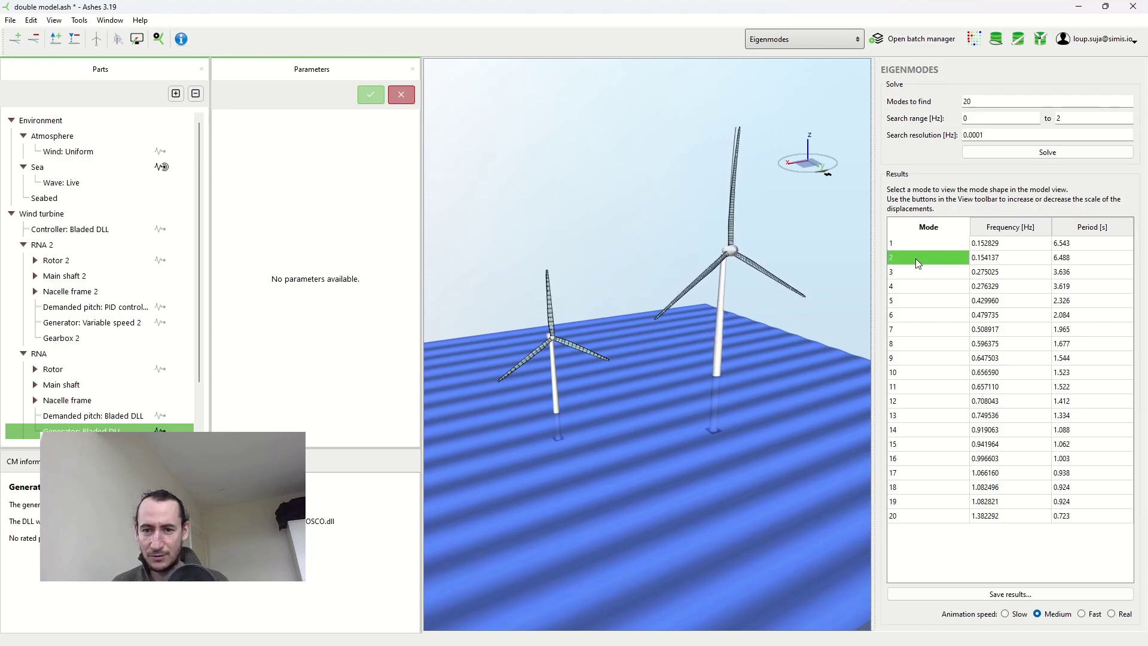
Step: Display the mode 4 shape (0.276329 Hz, 3.619 s period) and reopen the mode list
{"action": "left_click_drag", "start_coordinate": [639, 336], "coordinate": [738, 356]}
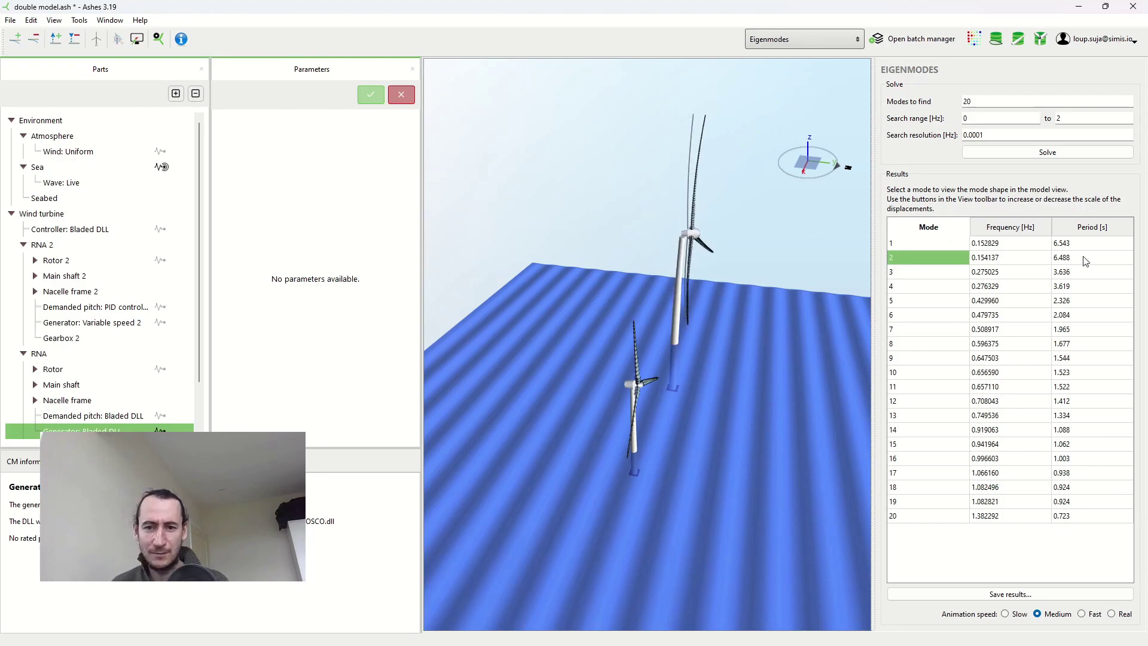
{"action": "left_click", "coordinate": [927, 290]}
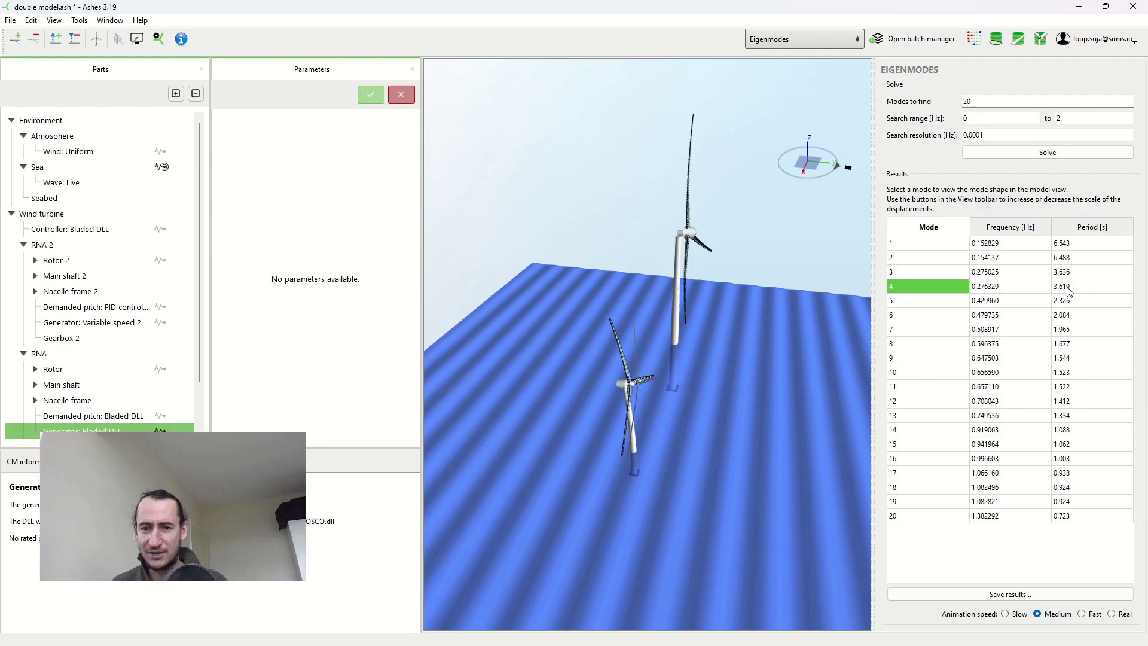
{"action": "left_click_drag", "start_coordinate": [662, 377], "coordinate": [690, 378]}
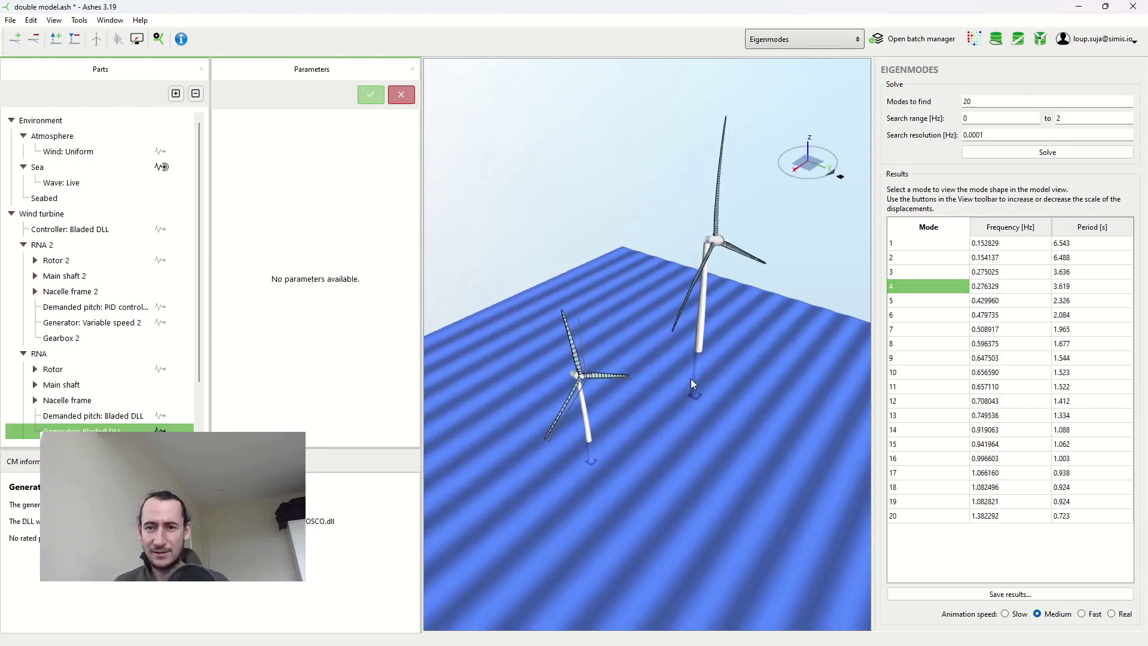
{"action": "left_click", "coordinate": [770, 40]}
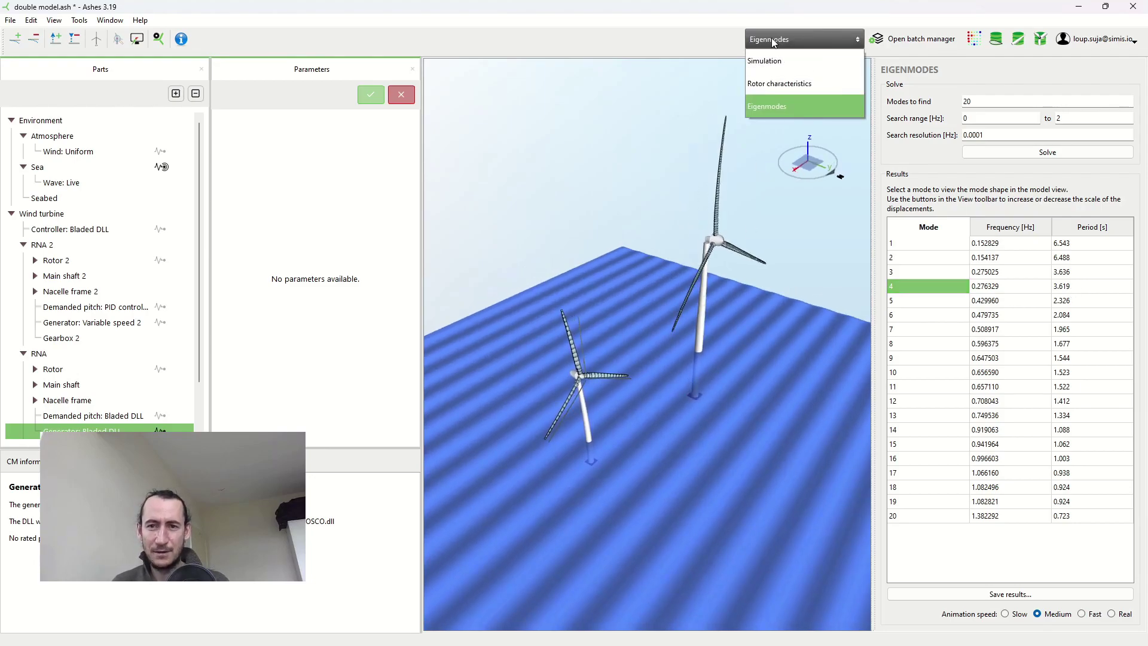
Step: Return to Simulation, set the wave period to 3.62 s, and start the run
{"action": "key", "text": "Escape"}
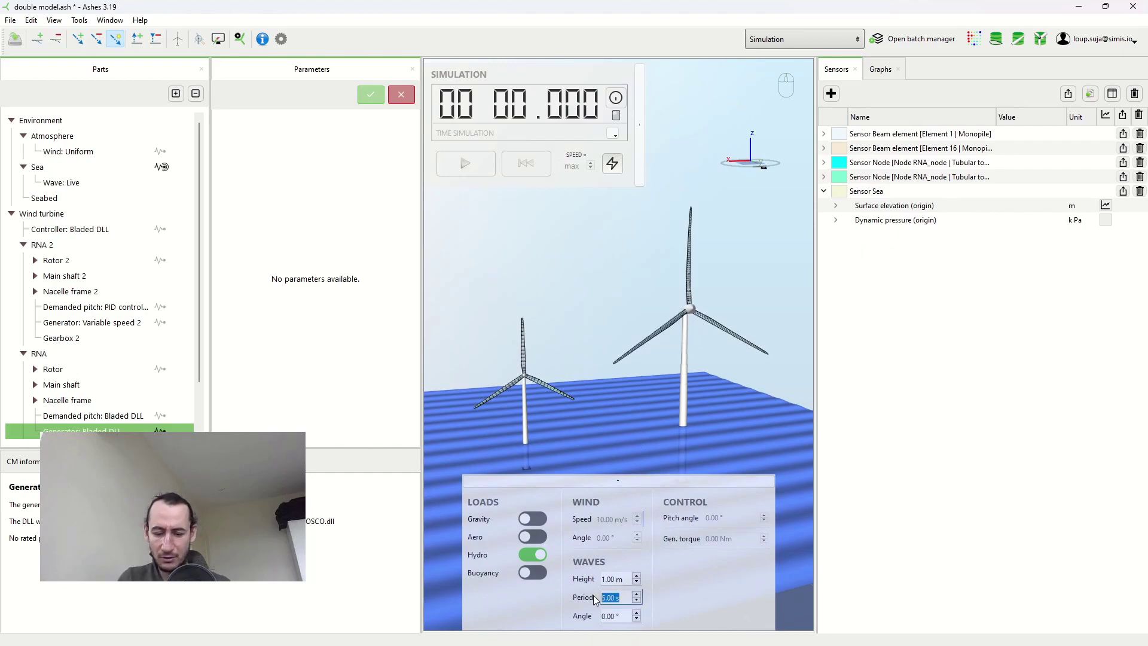
{"action": "type", "text": "3.62"}
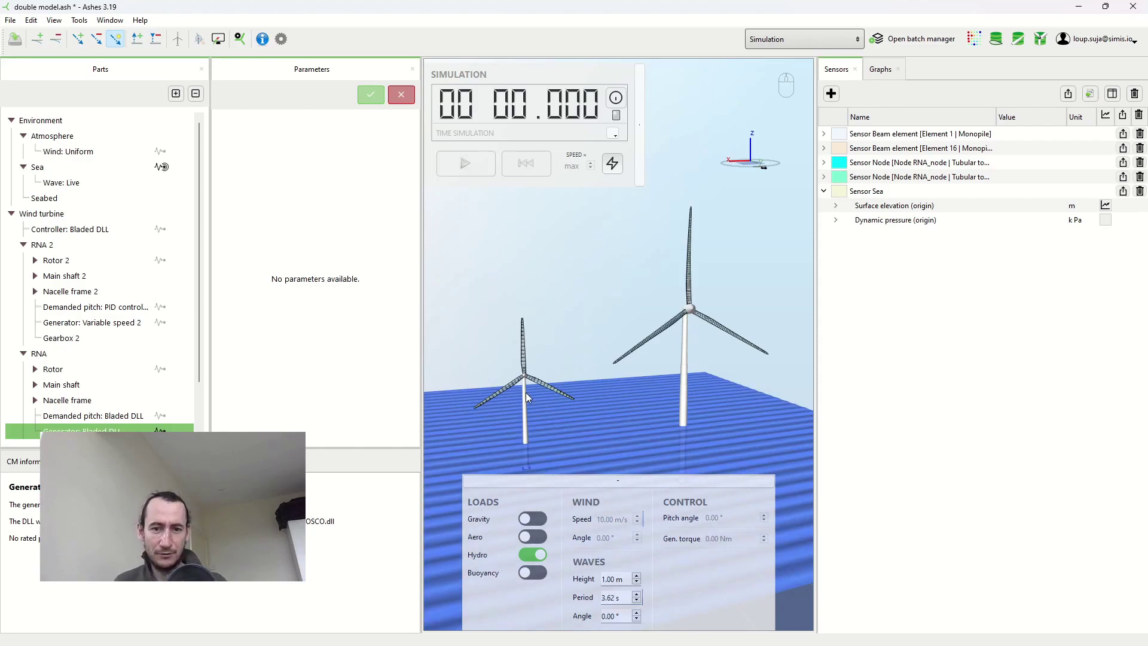
{"action": "left_click", "coordinate": [461, 158]}
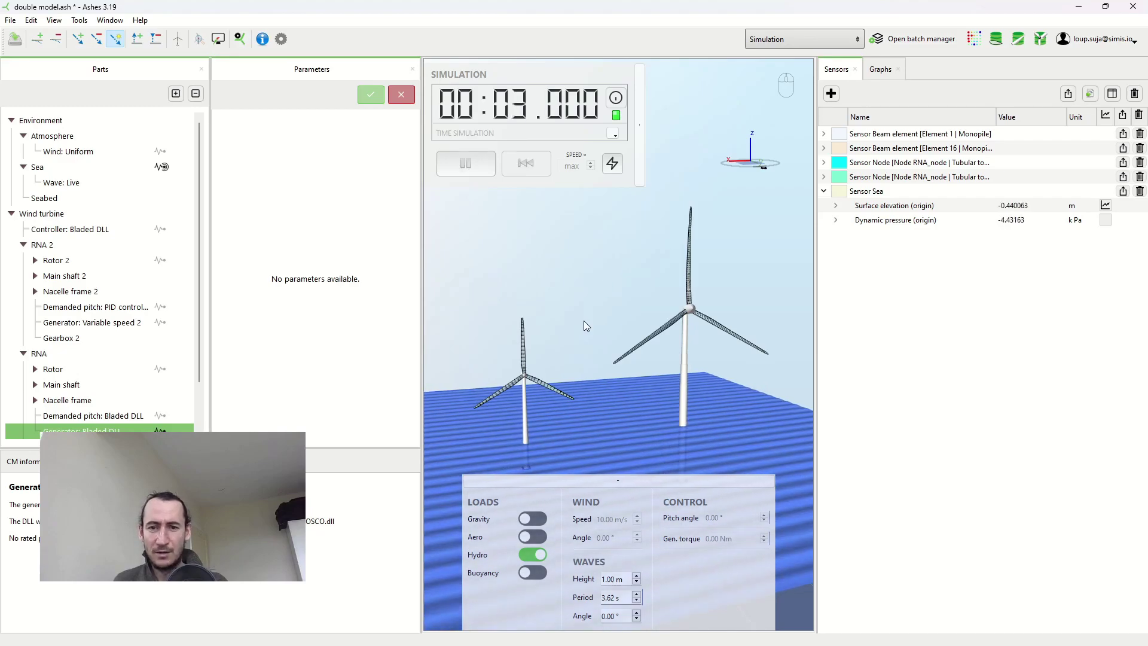
Step: Show the sensor graphs and pin a displacement readout at the 31.2 s peak
{"action": "left_click", "coordinate": [880, 69]}
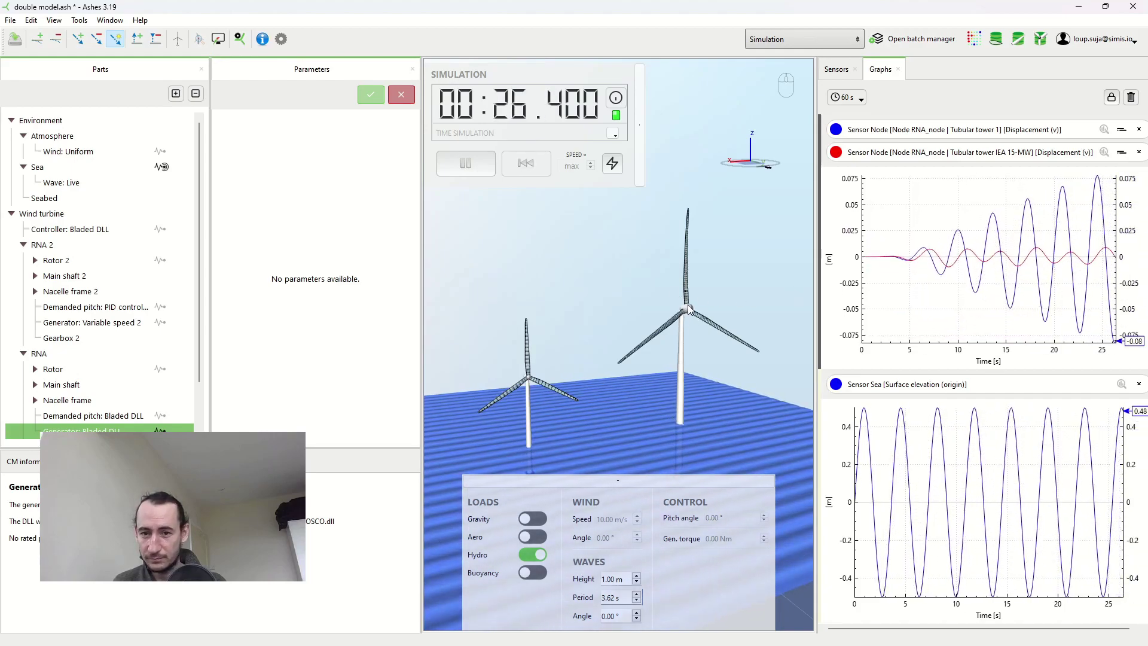
{"action": "mouse_move", "coordinate": [702, 348]}
{"action": "left_mouse_down"}
{"action": "mouse_move", "coordinate": [733, 345]}
{"action": "mouse_move", "coordinate": [693, 330]}
{"action": "left_mouse_up"}
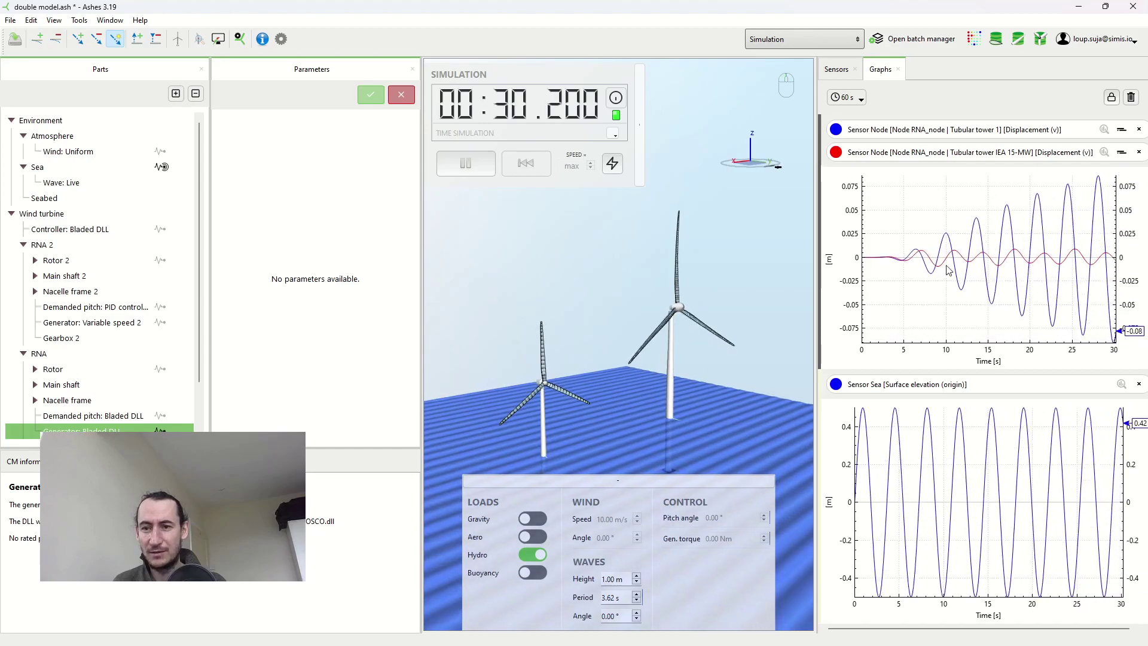
{"action": "left_click_drag", "start_coordinate": [567, 413], "coordinate": [651, 386]}
{"action": "left_click", "coordinate": [963, 264]}
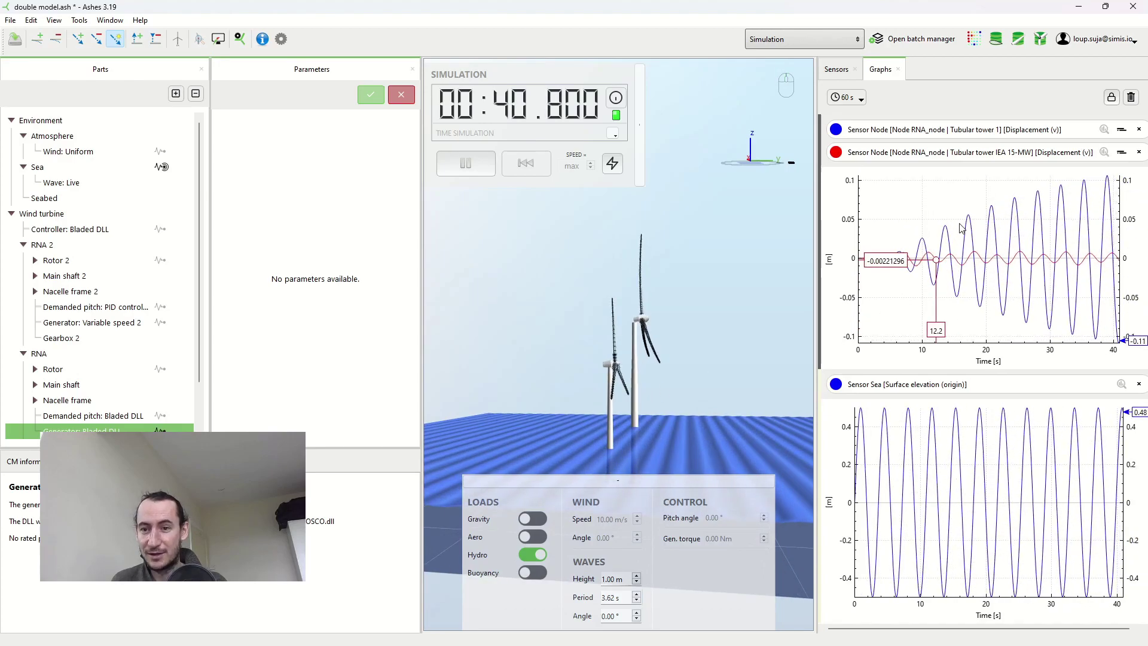
{"action": "left_click", "coordinate": [1045, 215]}
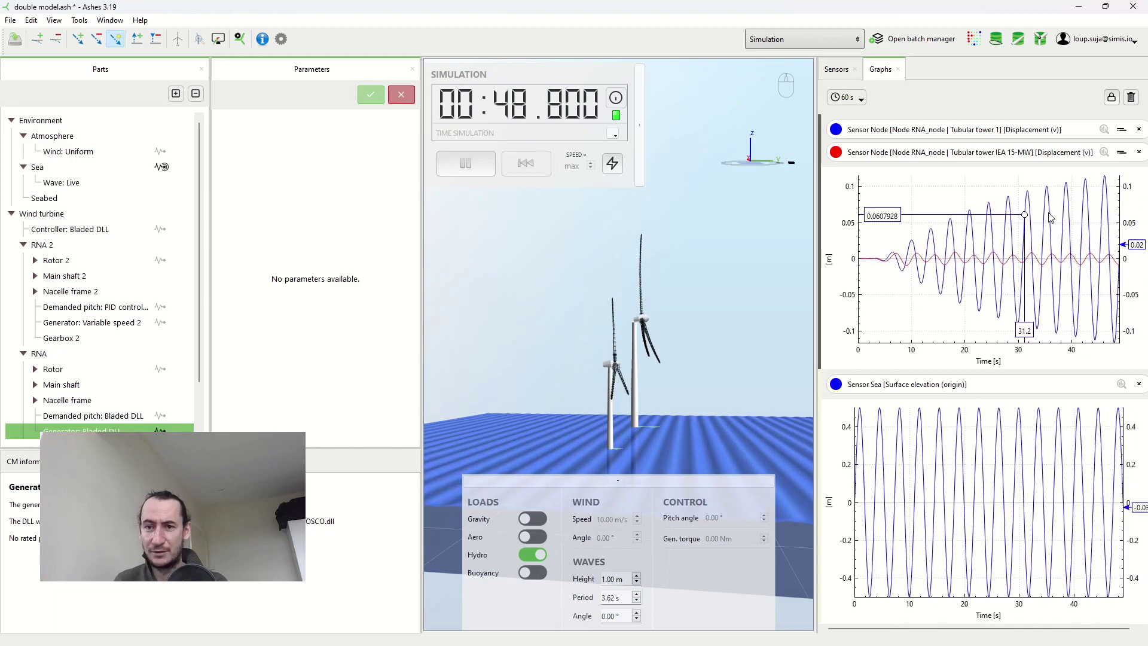
Step: Zoom into the towers and back out while tower 1 settles at about ±0.12 m
{"action": "scroll", "coordinate": [595, 363], "scroll_direction": "up", "scroll_amount": 6}
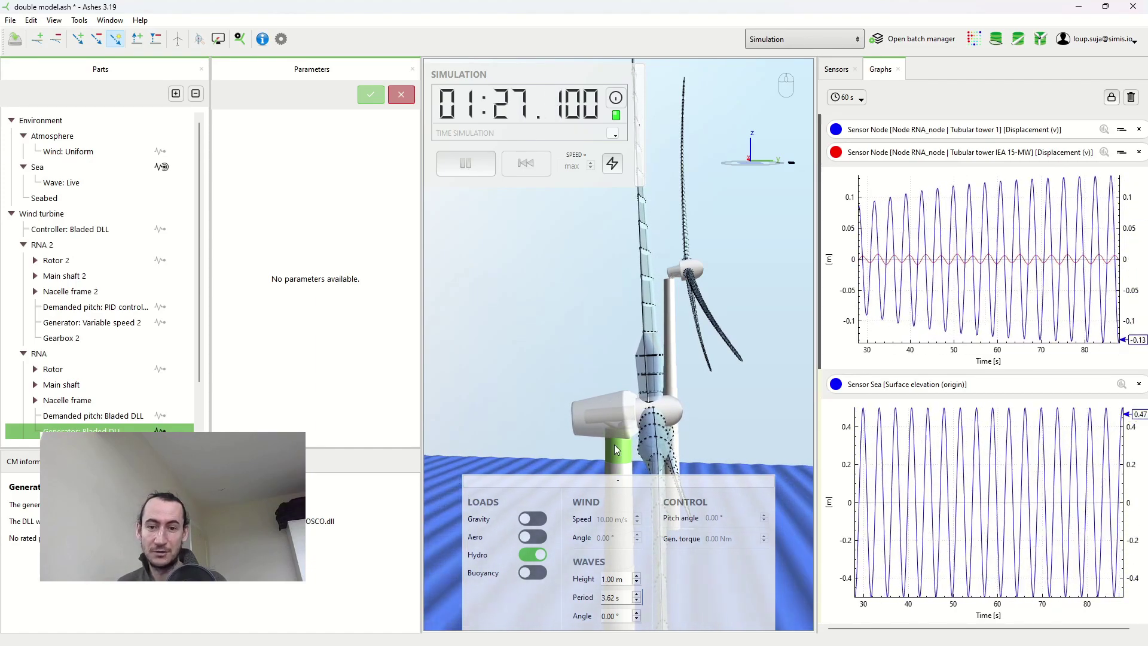
{"action": "mouse_move", "coordinate": [913, 255]}
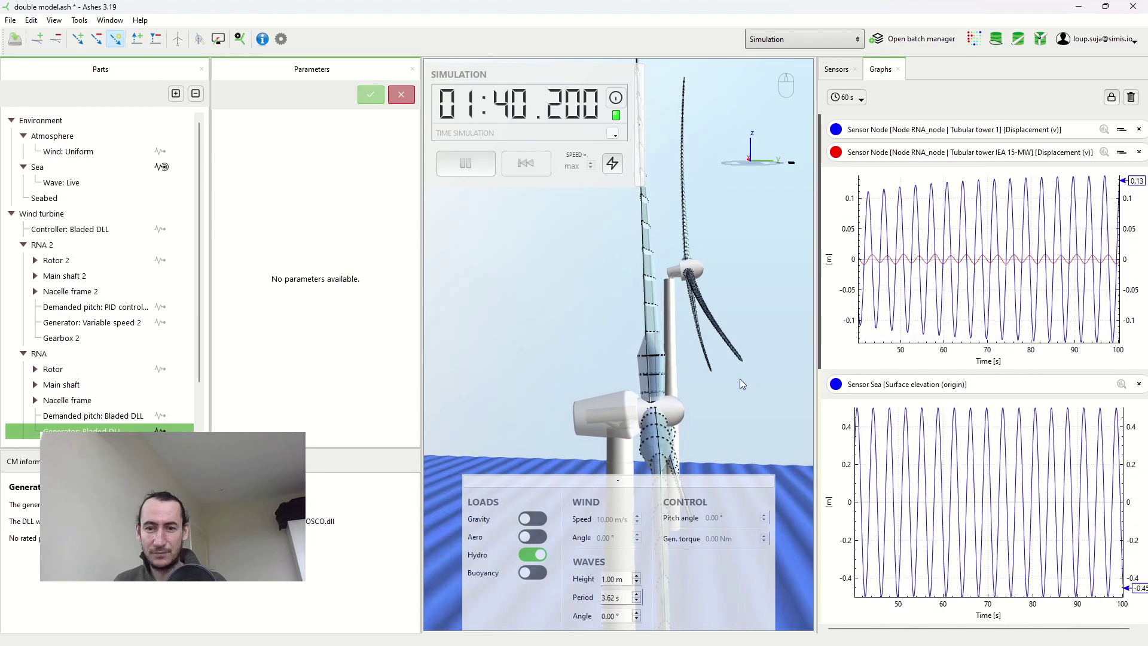
{"action": "scroll", "coordinate": [759, 379], "scroll_direction": "down", "scroll_amount": 5}
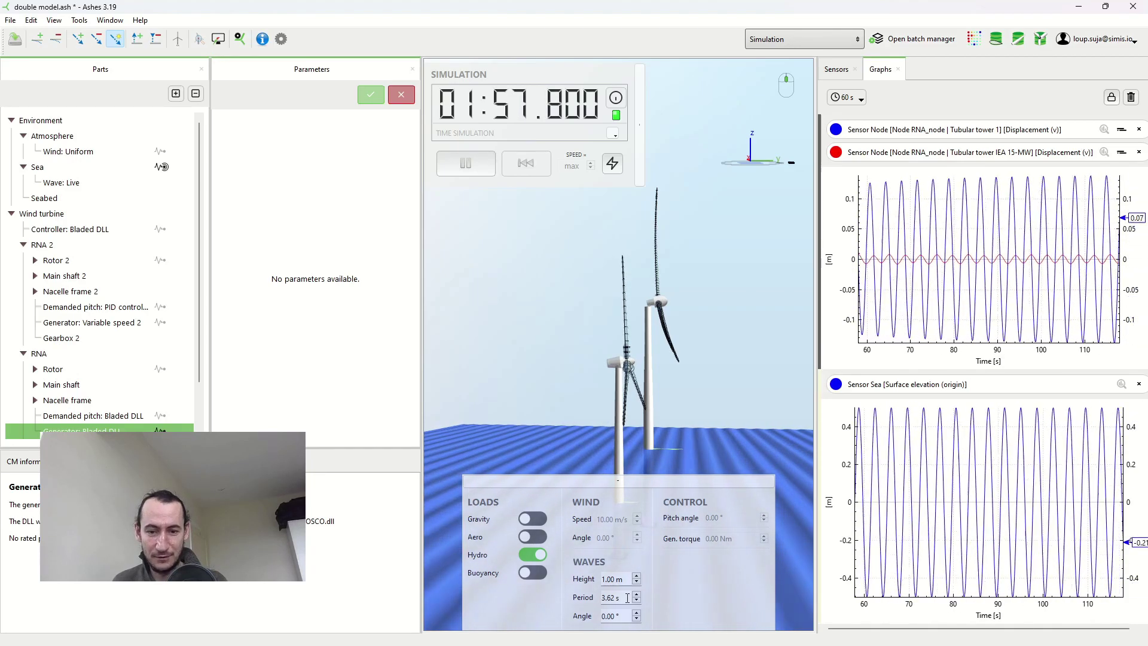
Step: Change the wave period to 6.49 s and turn the view to face both turbines
{"action": "left_click_drag", "start_coordinate": [620, 598], "coordinate": [592, 600]}
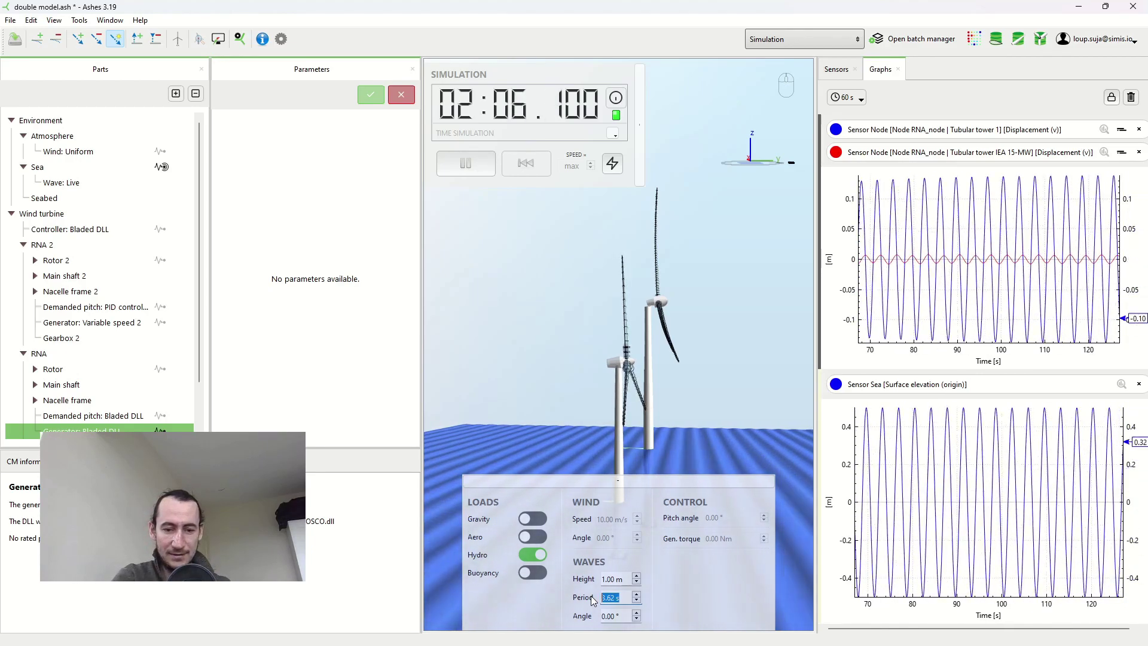
{"action": "type", "text": "6.49"}
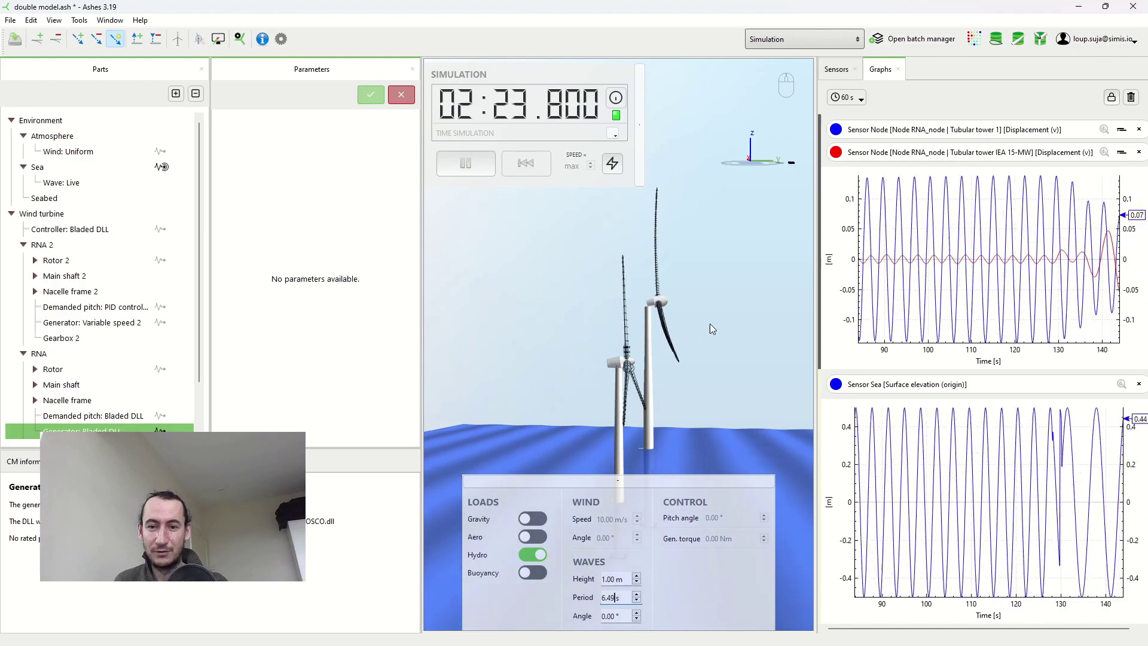
{"action": "left_click_drag", "start_coordinate": [745, 332], "coordinate": [455, 341]}
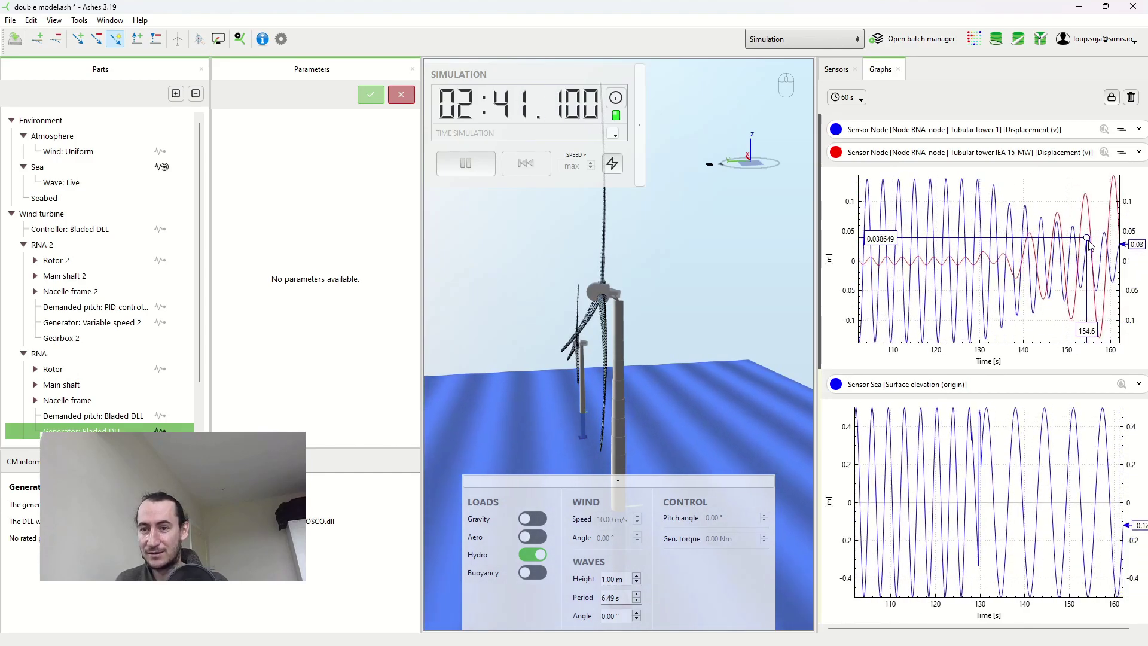
Step: Inspect the nacelle side-on as the IEA 15-MW tower swings about ±0.25 m
{"action": "scroll", "coordinate": [658, 311], "scroll_direction": "up", "scroll_amount": 5}
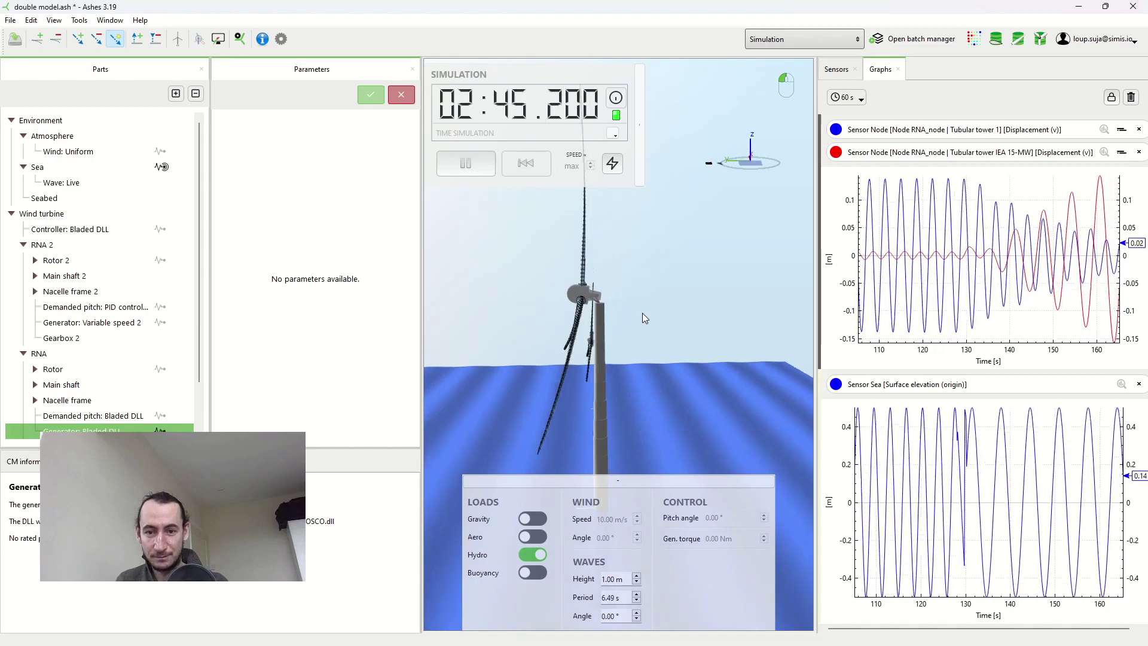
{"action": "left_click_drag", "start_coordinate": [647, 264], "coordinate": [655, 304]}
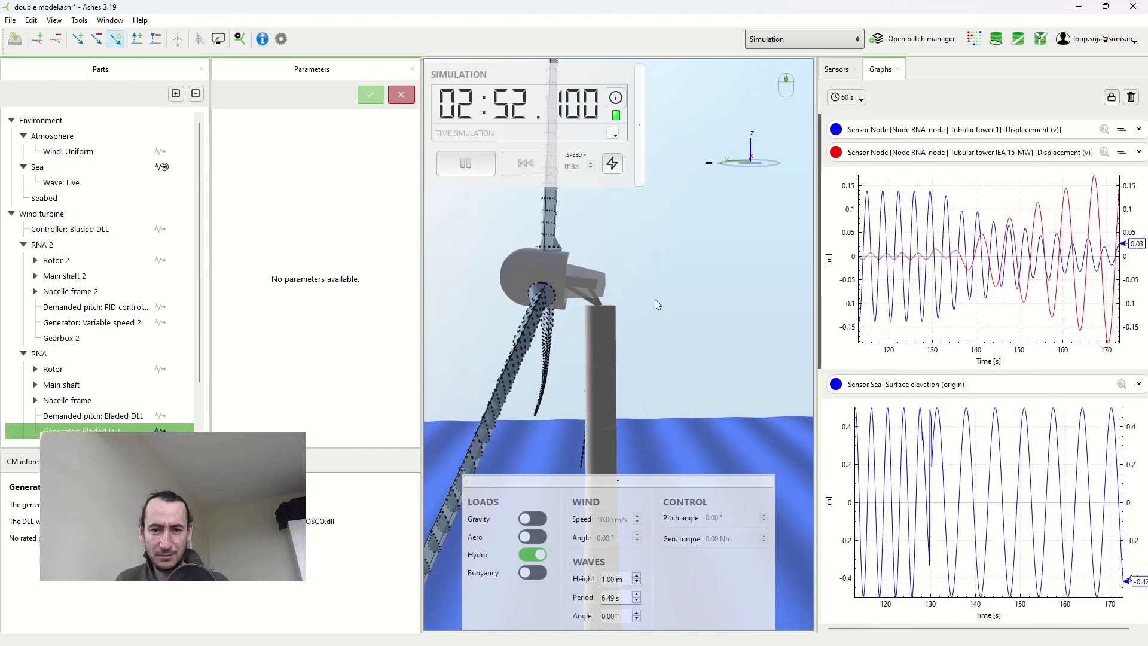
{"action": "scroll", "coordinate": [654, 300], "scroll_direction": "up", "scroll_amount": 4}
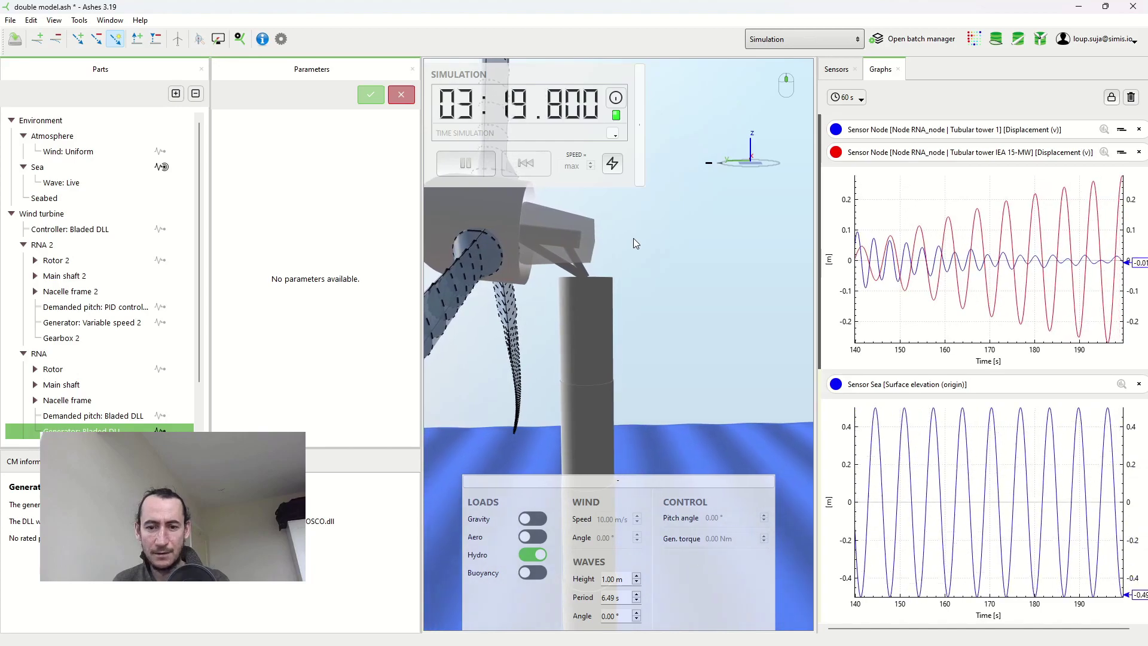
{"action": "scroll", "coordinate": [633, 238], "scroll_direction": "down", "scroll_amount": 5}
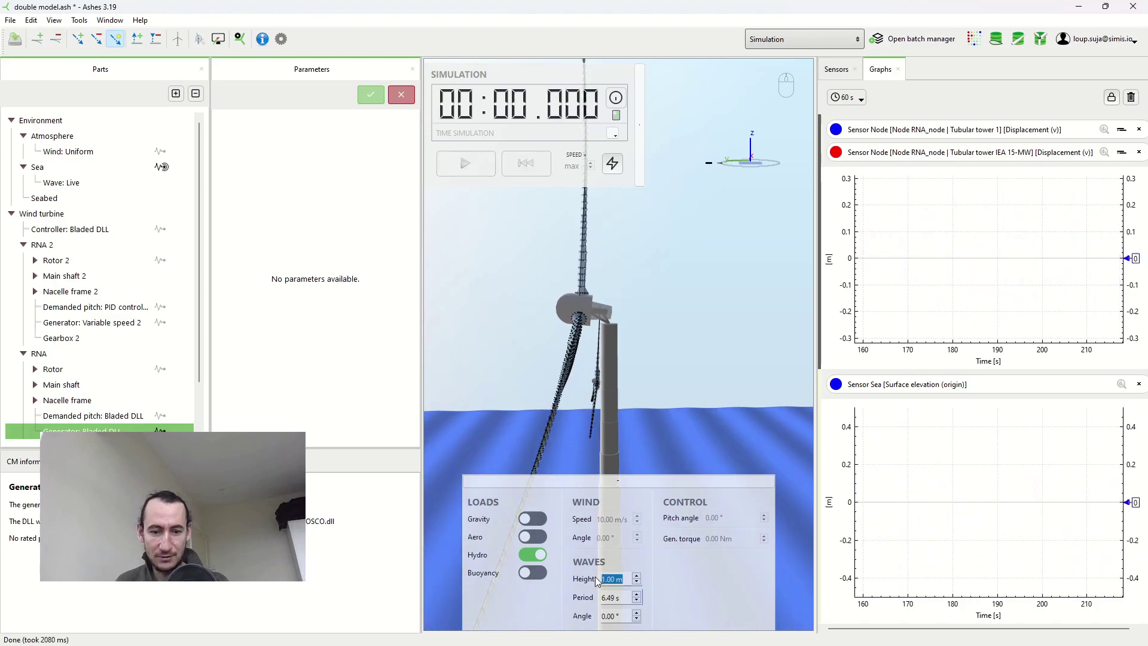
Step: Set the waves to 10 m height and 12.98 s period, then restart the simulation
{"action": "type", "text": "5"}
{"action": "key", "text": "BackSpace"}
{"action": "type", "text": "10"}
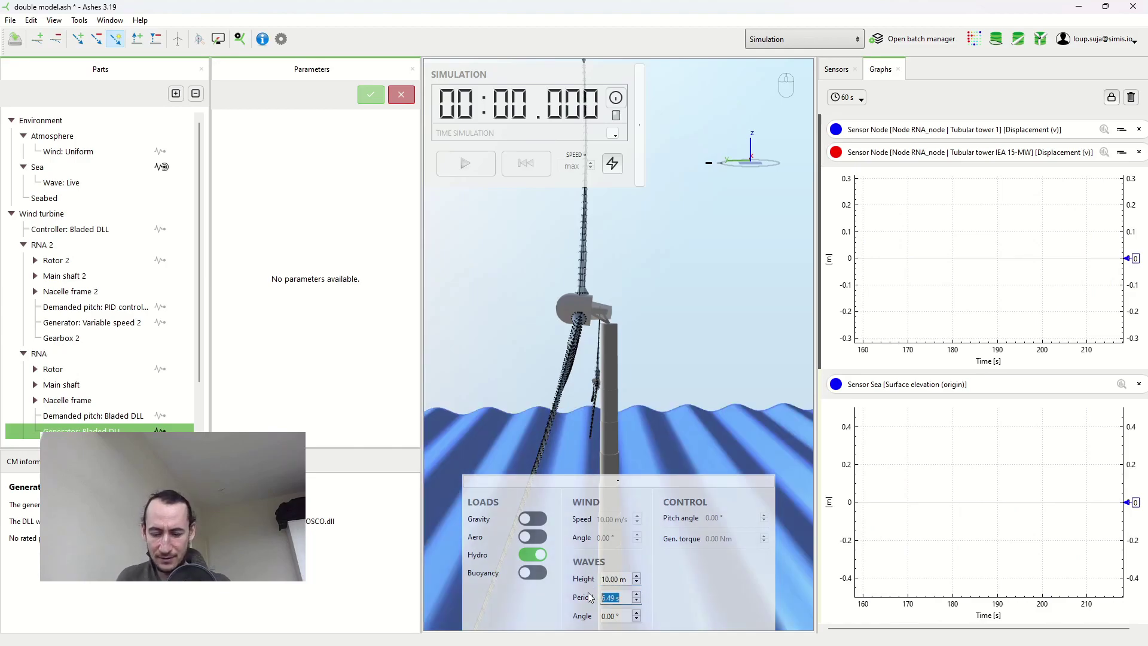
{"action": "type", "text": "12.98"}
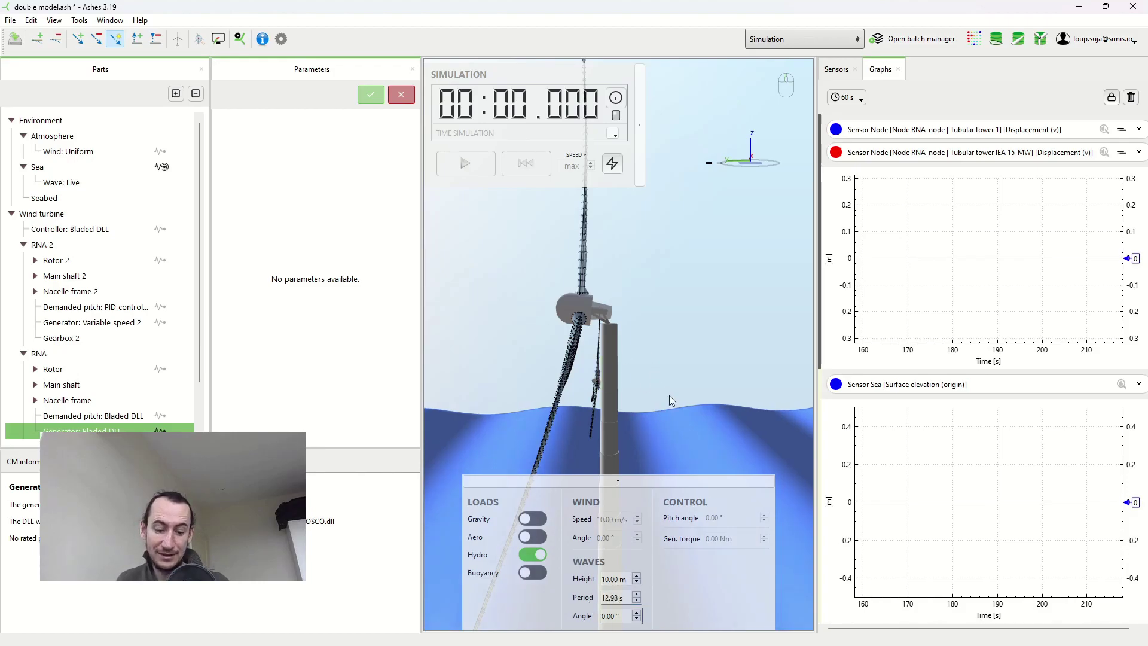
{"action": "left_click", "coordinate": [478, 170]}
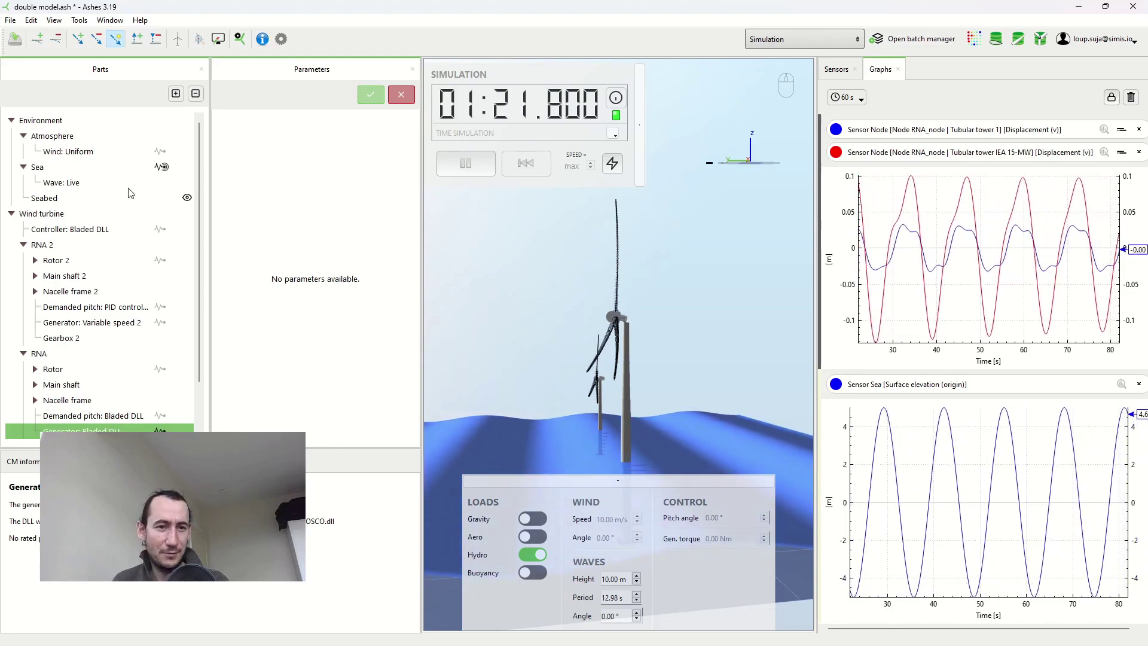
Step: Change the Sea's wave type to Stream function and apply the change
{"action": "left_click", "coordinate": [119, 167]}
{"action": "left_click", "coordinate": [356, 255]}
{"action": "left_click", "coordinate": [359, 256]}
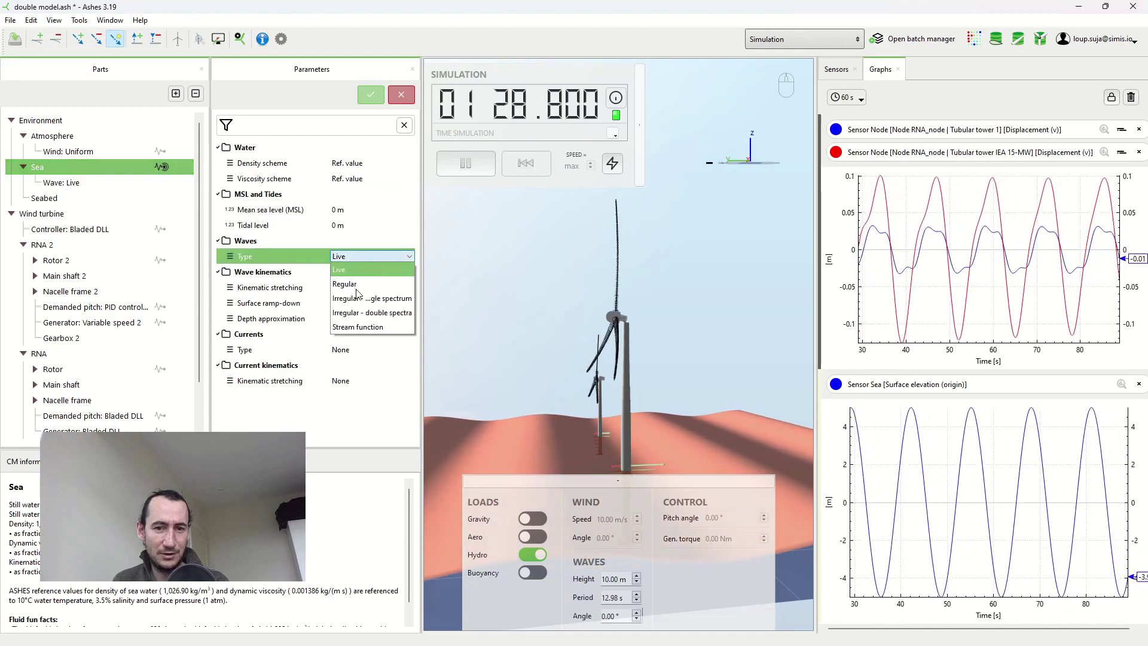
{"action": "left_click", "coordinate": [357, 328]}
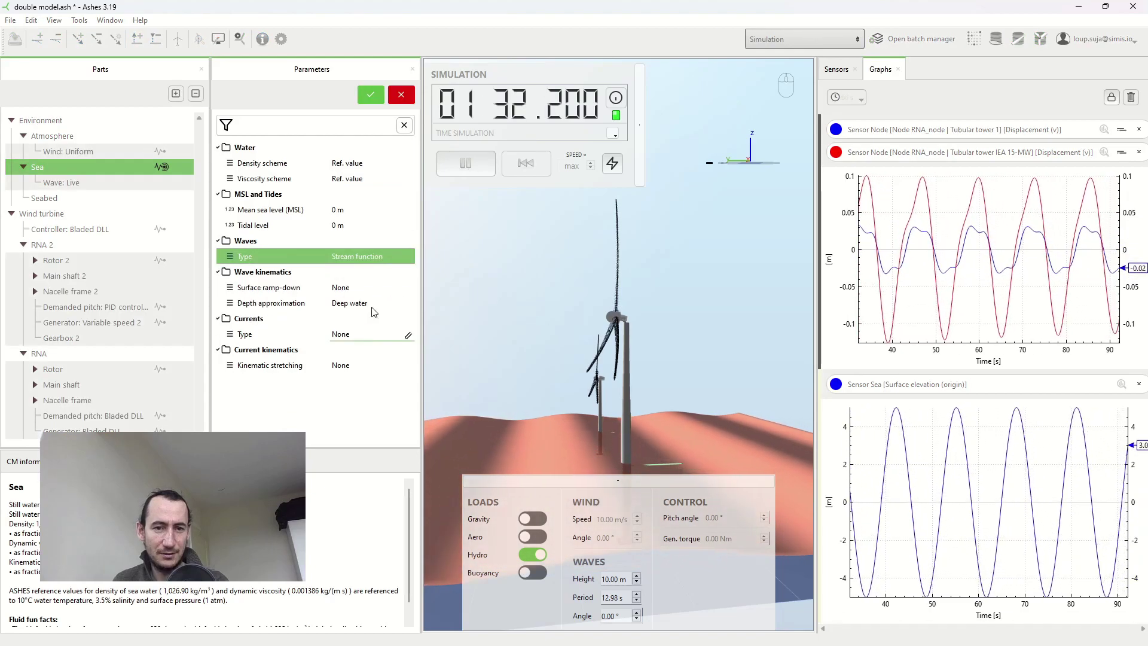
{"action": "left_click", "coordinate": [368, 94]}
{"action": "left_click", "coordinate": [681, 339]}
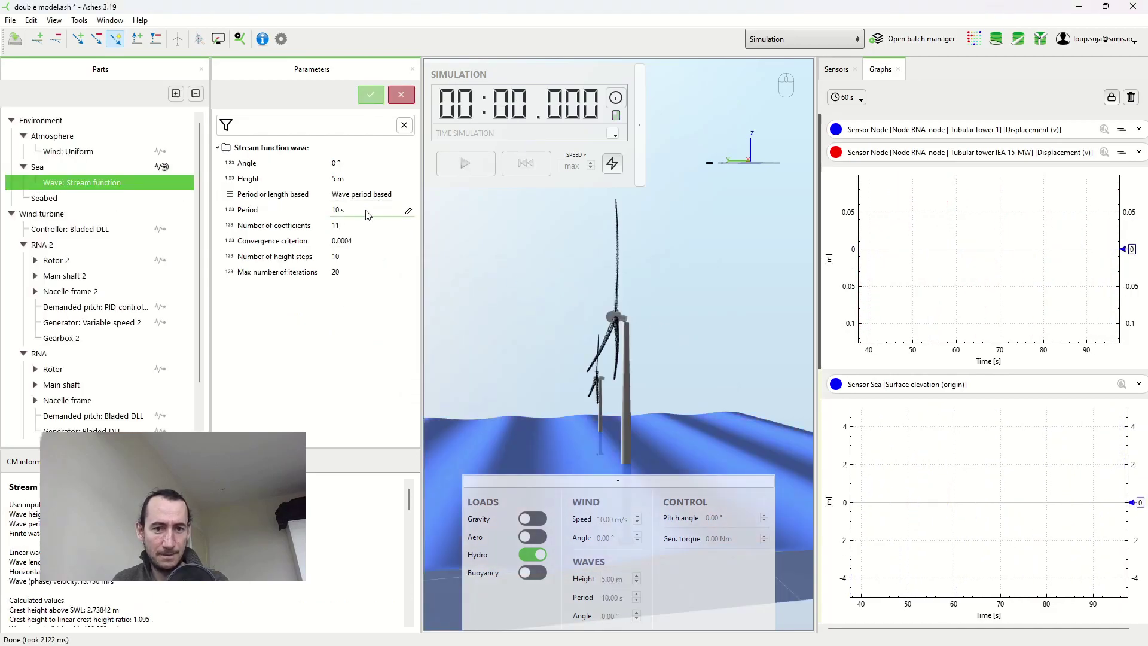
Step: Set the stream-function wave height to 10 m and period to 12.98 s, then run
{"action": "double_click", "coordinate": [359, 182]}
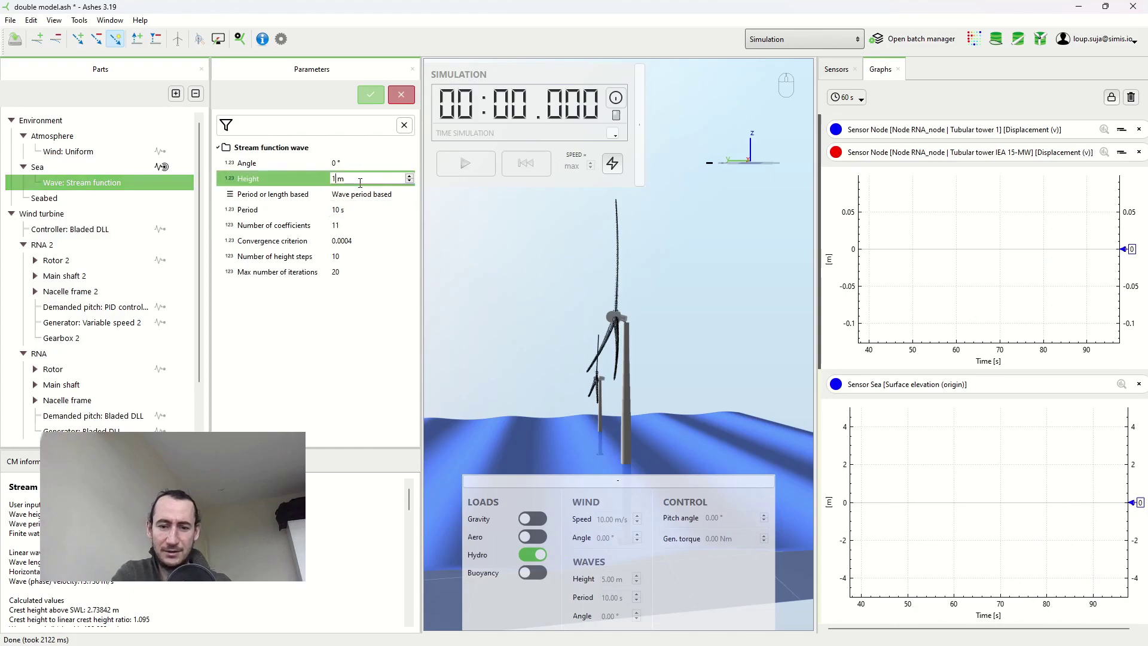
{"action": "double_click", "coordinate": [355, 213]}
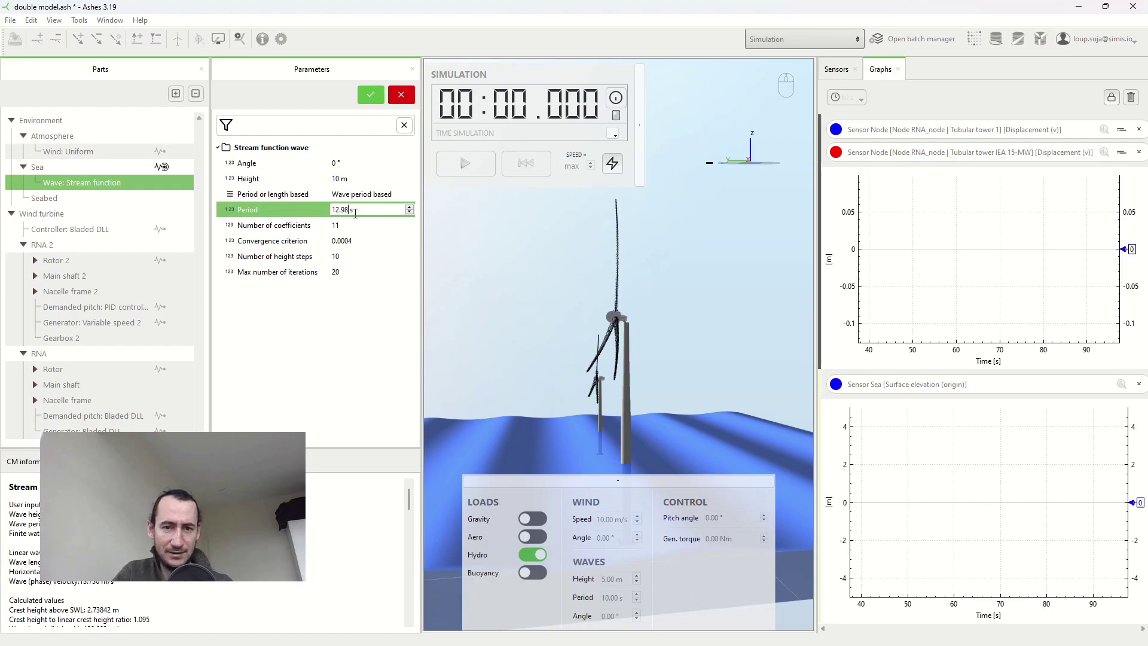
{"action": "key", "text": "Return"}
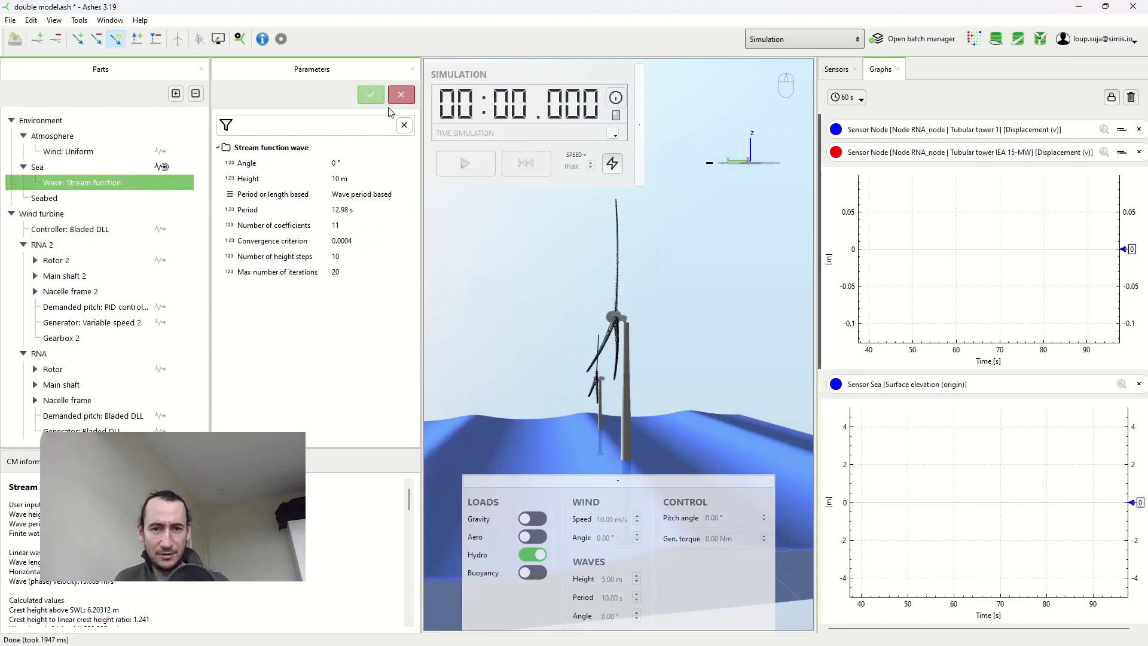
{"action": "left_click", "coordinate": [465, 163]}
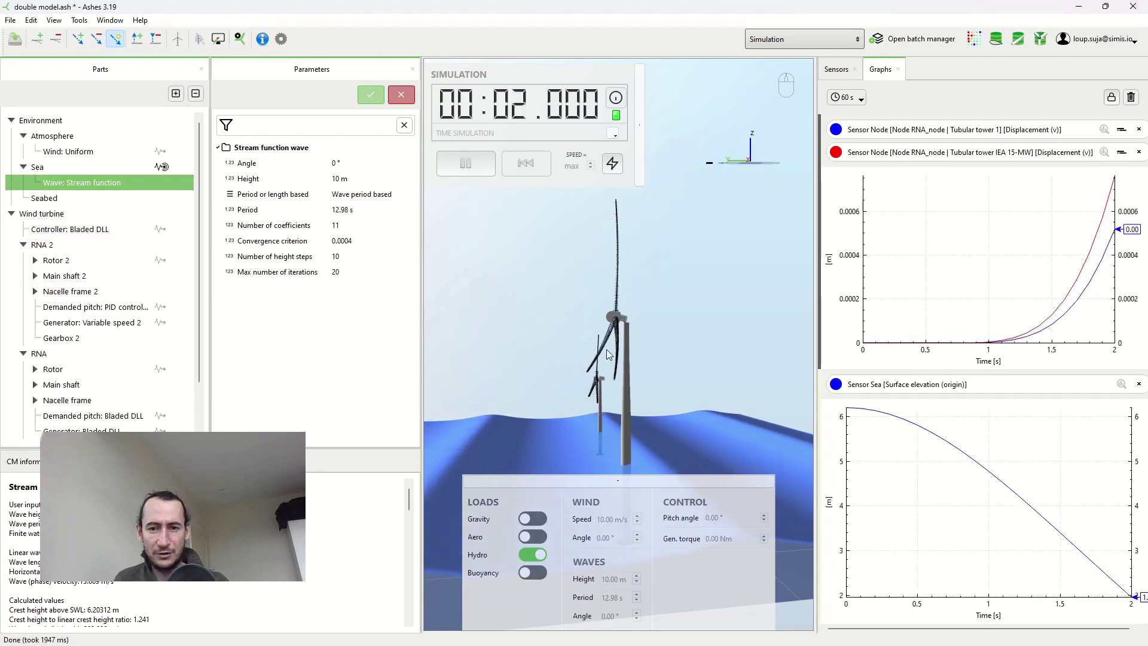
Step: Orbit the 3D view over the sea to frame both turbines as the IEA 15-MW tower swings about ±1.3 m
{"action": "mouse_move", "coordinate": [557, 392]}
{"action": "left_mouse_down"}
{"action": "mouse_move", "coordinate": [537, 367]}
{"action": "mouse_move", "coordinate": [544, 375]}
{"action": "left_mouse_up"}
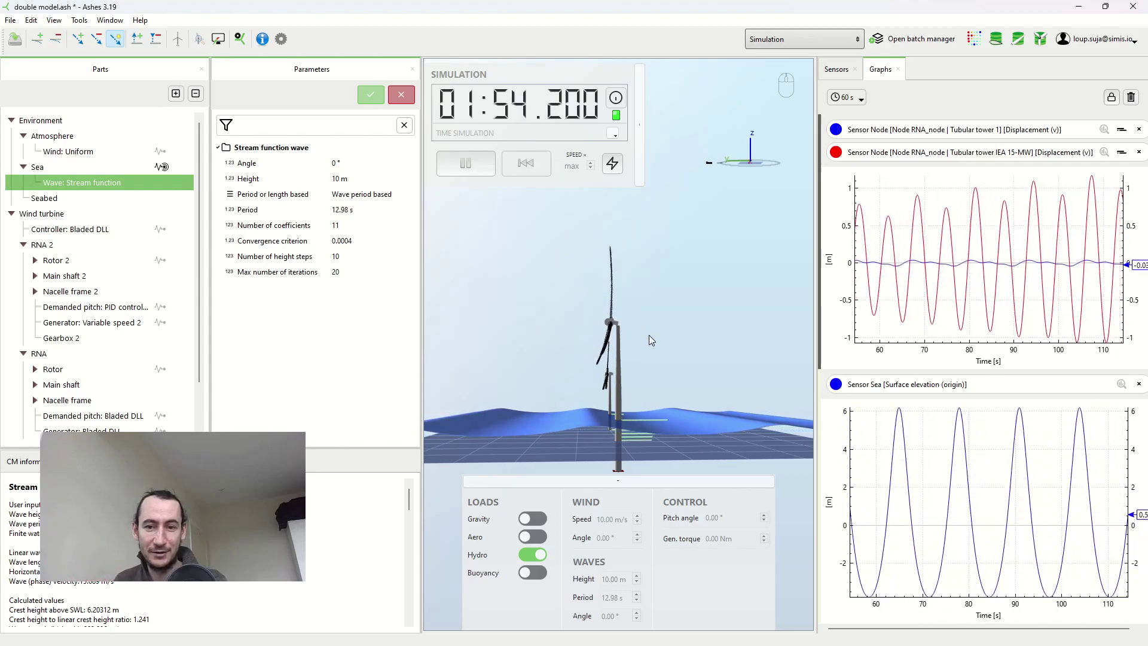
{"action": "left_click_drag", "start_coordinate": [648, 336], "coordinate": [673, 339]}
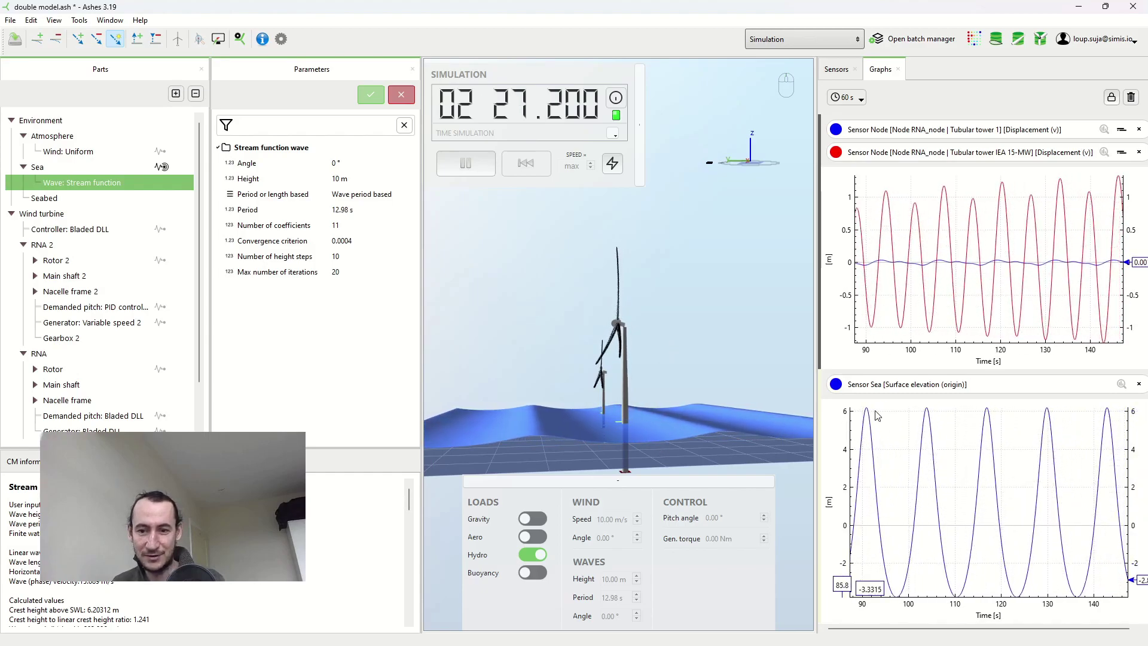
{"action": "left_click_drag", "start_coordinate": [668, 425], "coordinate": [667, 422]}
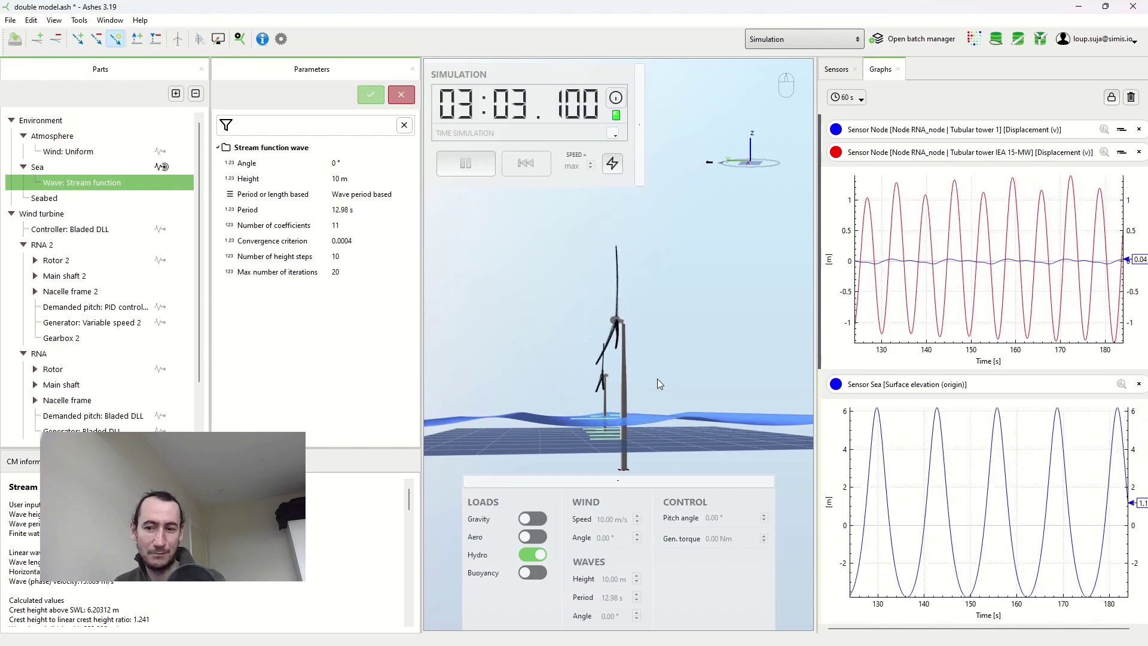
{"action": "left_click_drag", "start_coordinate": [651, 414], "coordinate": [698, 404]}
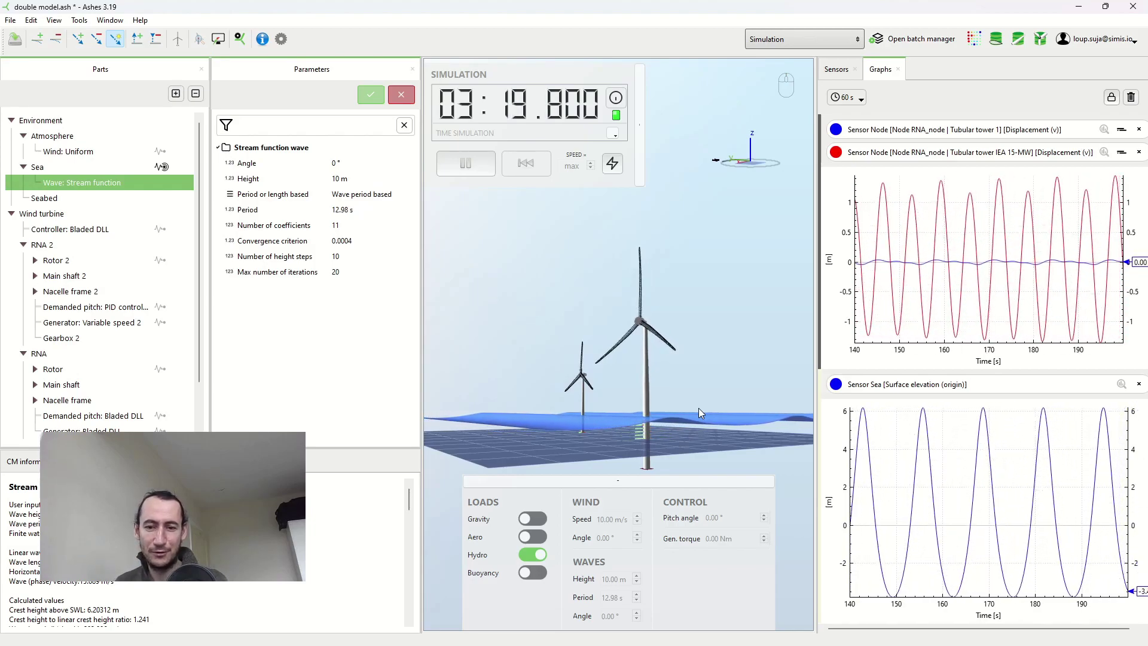
{"action": "left_click_drag", "start_coordinate": [604, 403], "coordinate": [712, 406]}
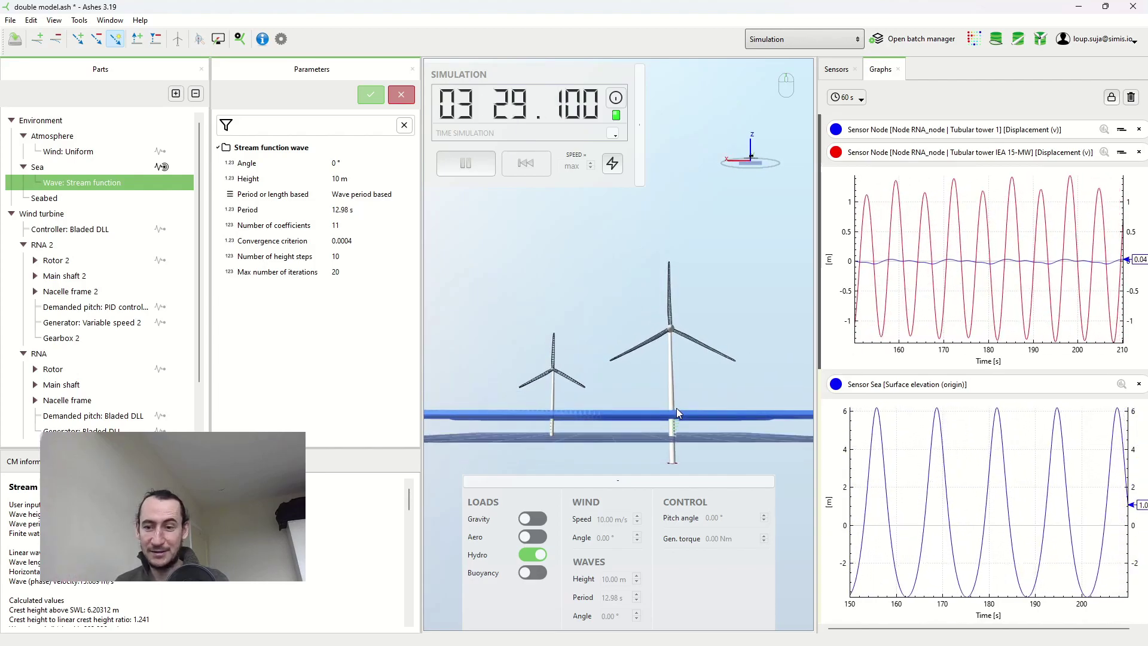
{"action": "left_click_drag", "start_coordinate": [637, 391], "coordinate": [645, 403]}
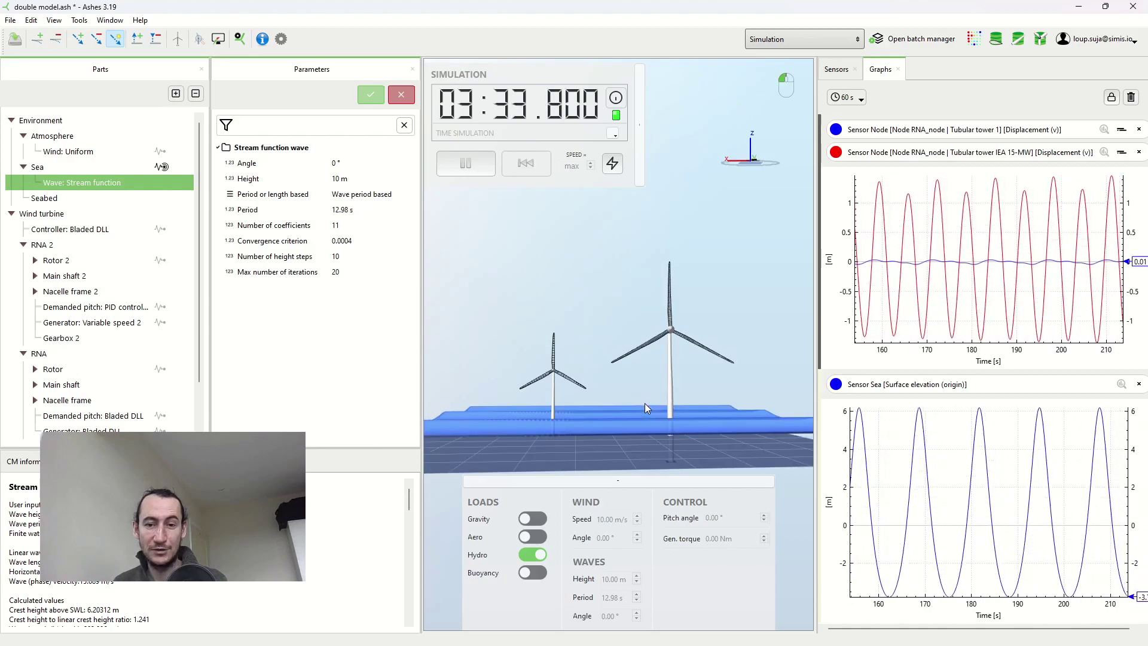